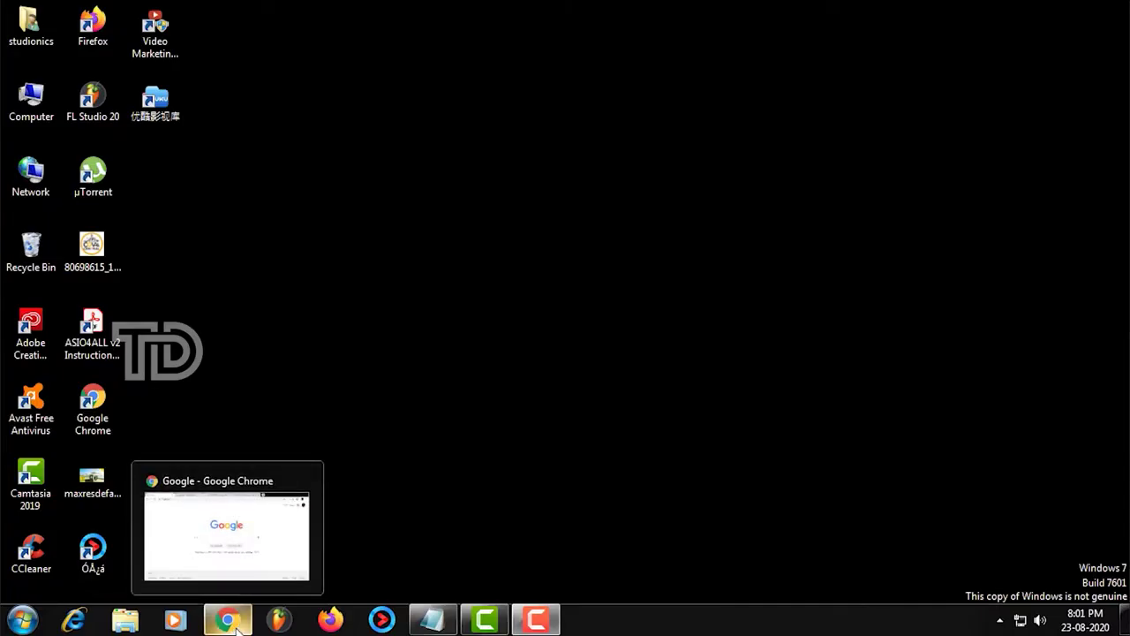
# Bring Chrome back and open the RapidTags home page at rapidtags.io from the search results.
pyautogui.click(231, 622)
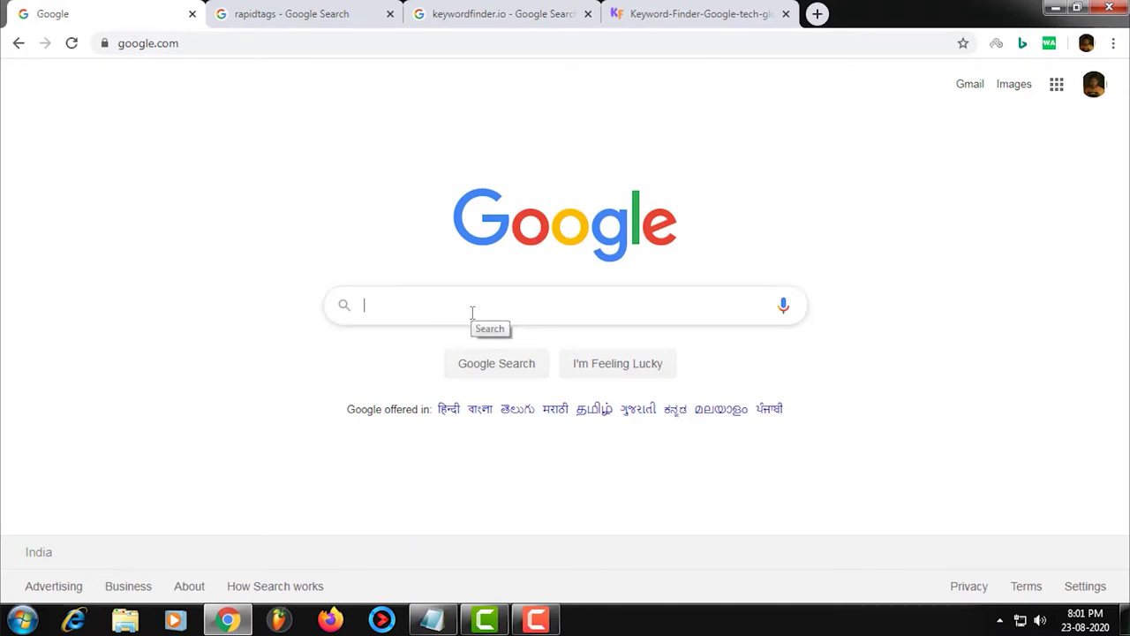
pyautogui.click(285, 18)
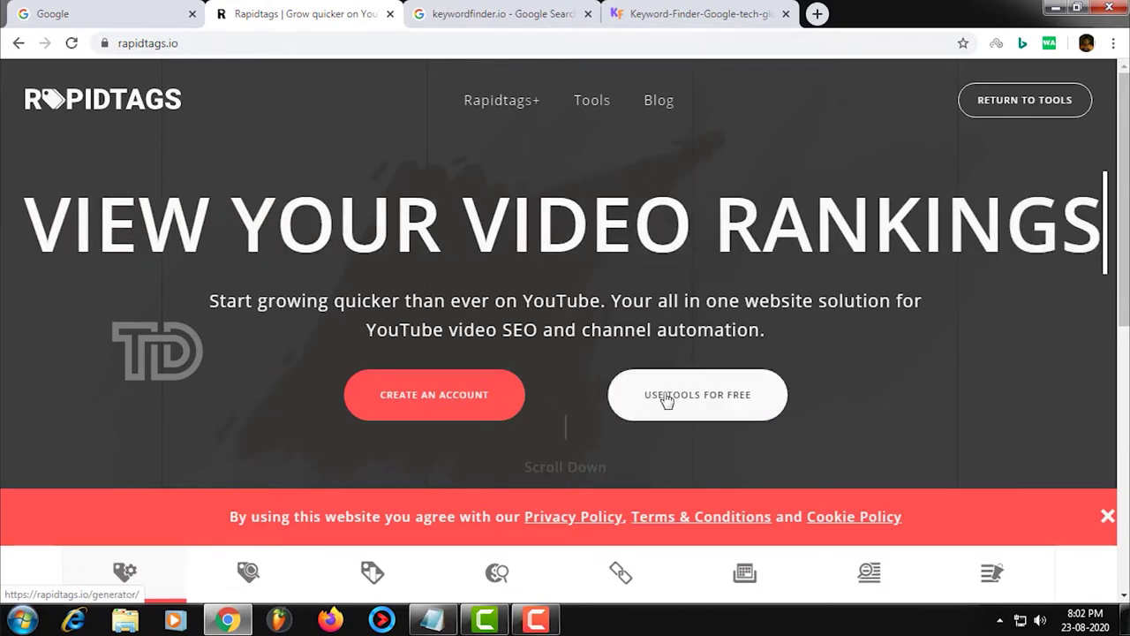
# Generate RapidTags tags for the video title 'how to unfollow everyone in instagram'.
pyautogui.click(722, 414)
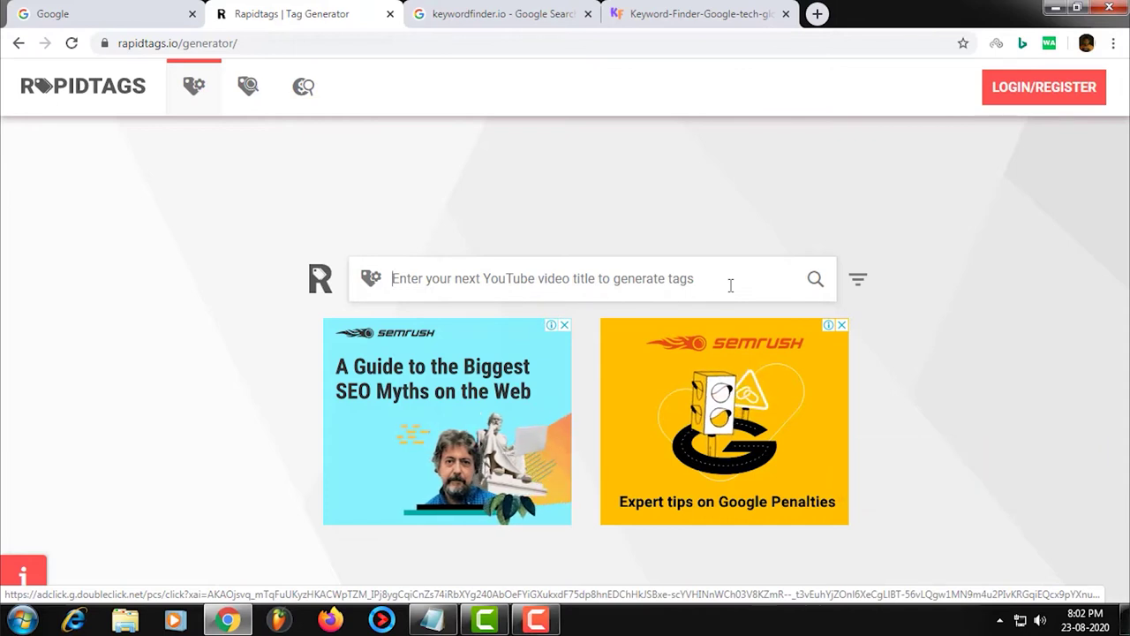
pyautogui.write('ho')
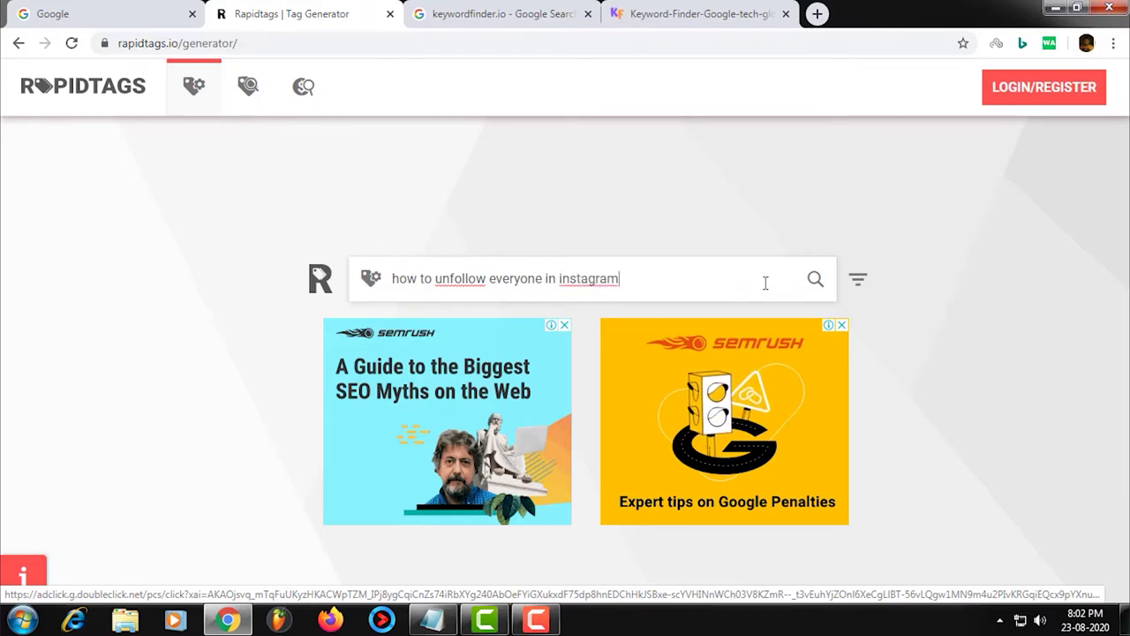
pyautogui.click(820, 279)
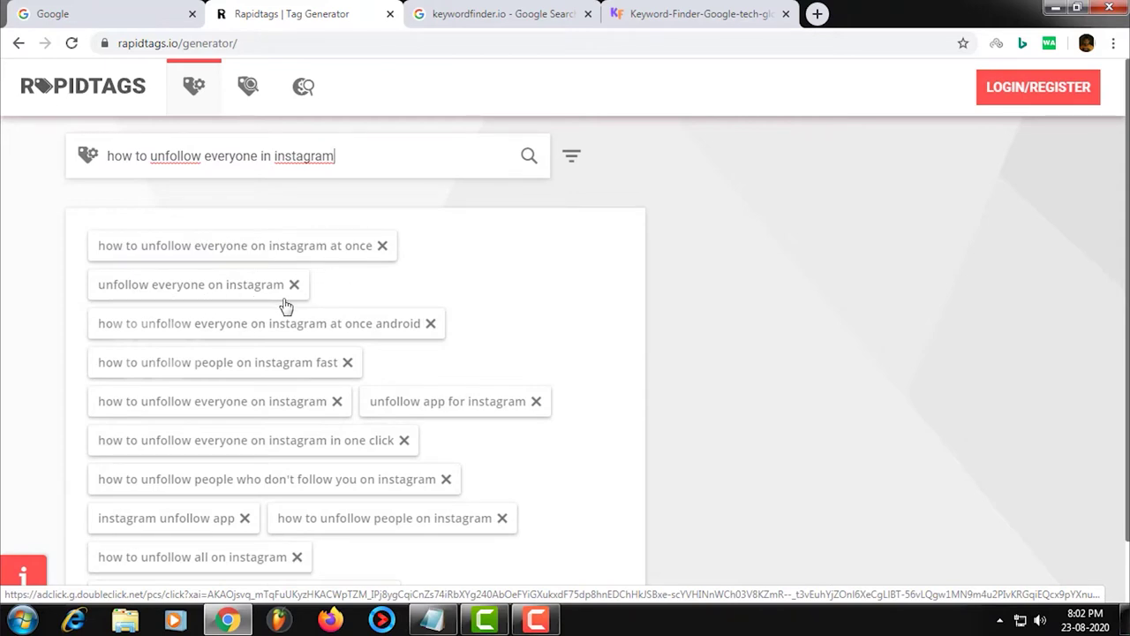
# Copy all 12 generated Instagram-unfollow tags to the clipboard.
pyautogui.scroll(-1, 283, 305)
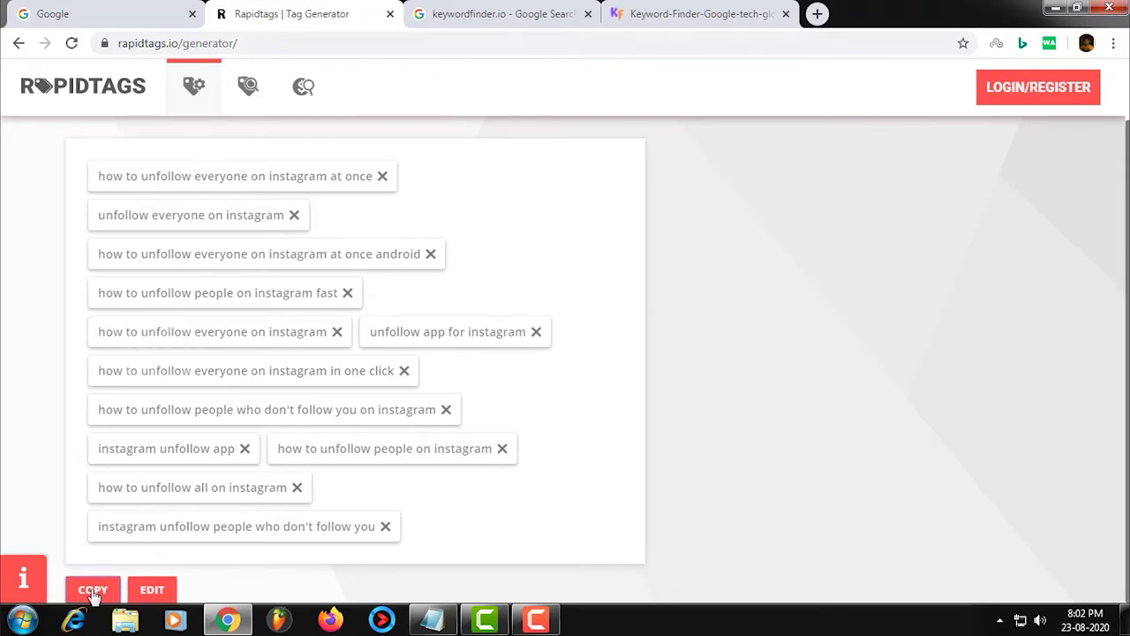
pyautogui.click(93, 594)
# Search Keyword Finder for the keywords 'How to unfollow everyone in insta' and 'tech'.
pyautogui.click(461, 9)
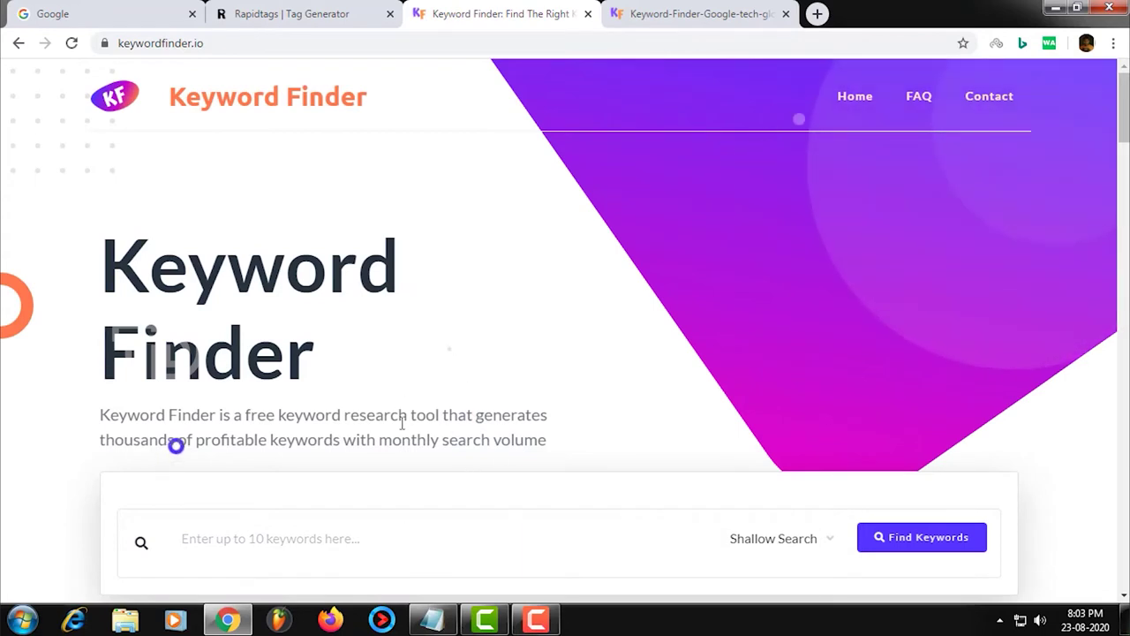
pyautogui.scroll(-2, 401, 424)
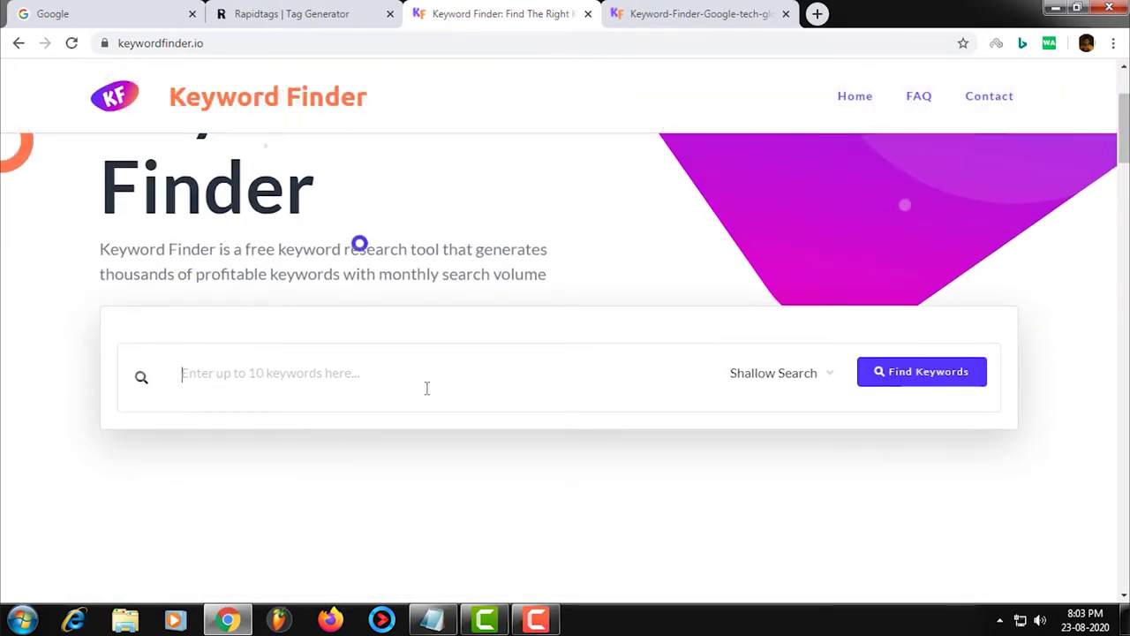
pyautogui.write('HOw')
pyautogui.press('BackSpace')
pyautogui.press('BackSpace')
pyautogui.press('BackSpace')
pyautogui.write('HOw')
pyautogui.press('BackSpace')
pyautogui.press('BackSpace')
pyautogui.press('BackSpace')
pyautogui.write('How to unfollow everyone in insta')
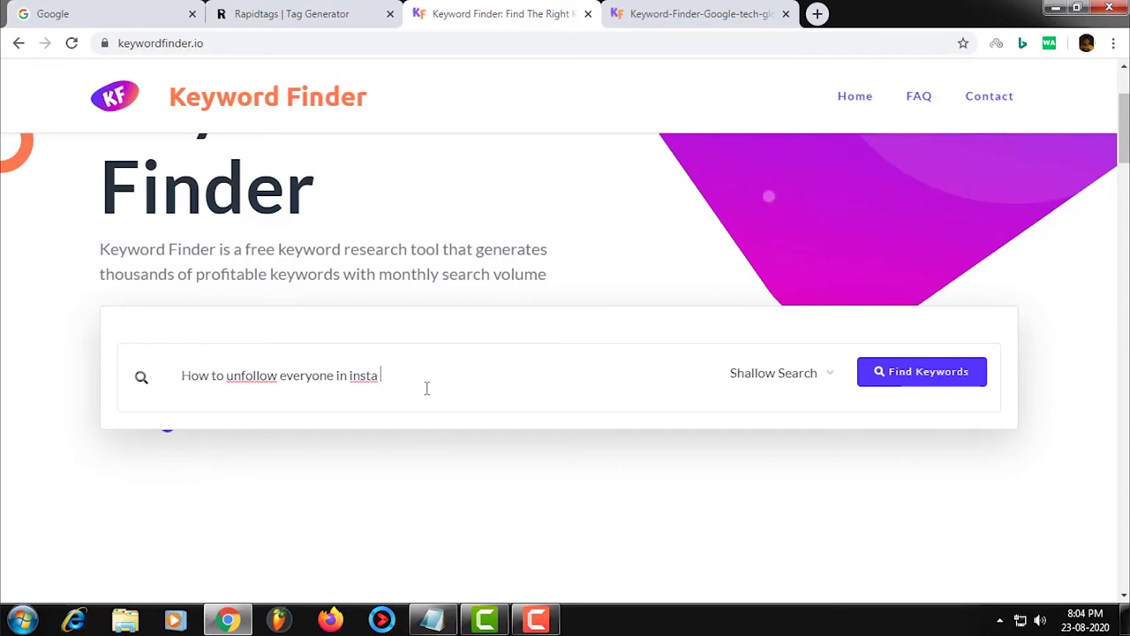
pyautogui.press('Return')
pyautogui.write('tech')
pyautogui.press('Return')
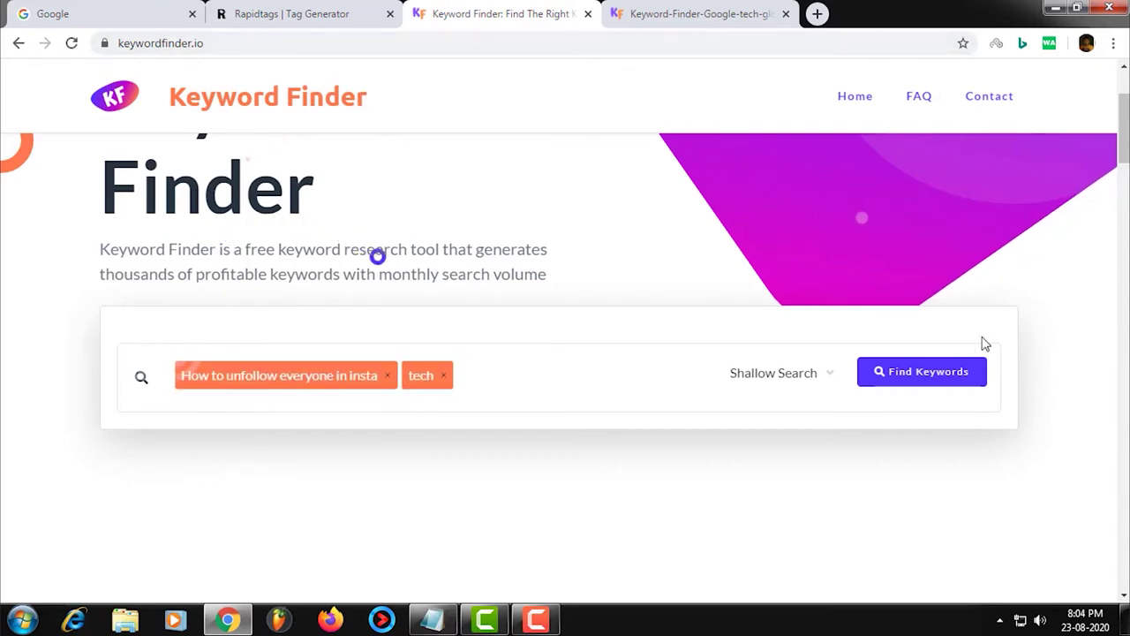
pyautogui.click(936, 373)
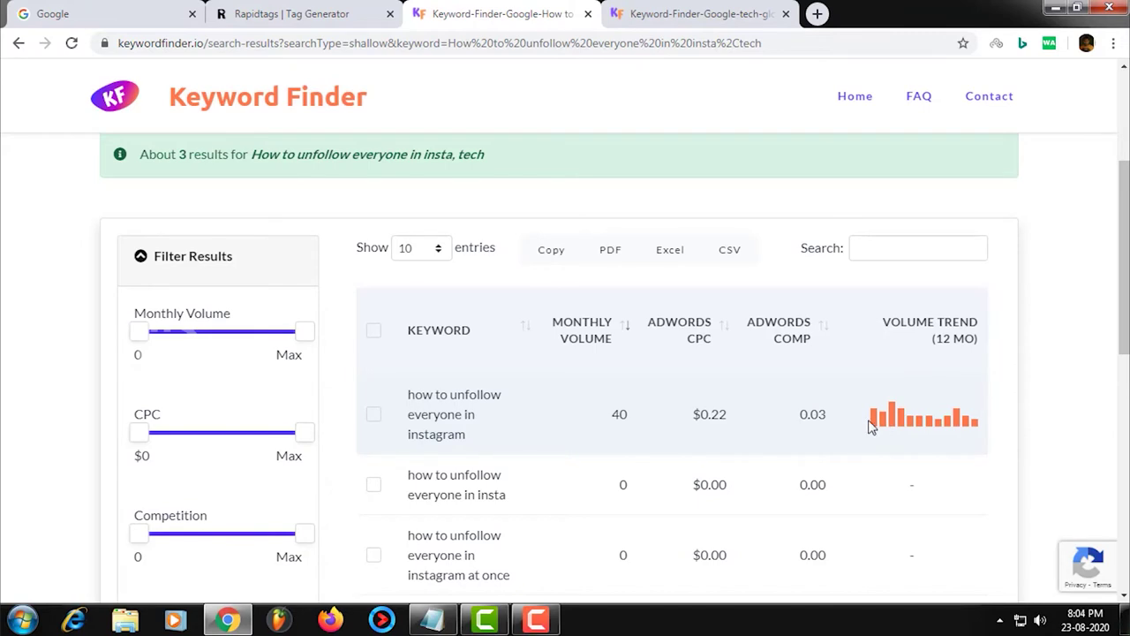
# Review the 3 shallow-search results, led by 'how to unfollow everyone in instagram' at 40 volume.
pyautogui.scroll(-2, 861, 423)
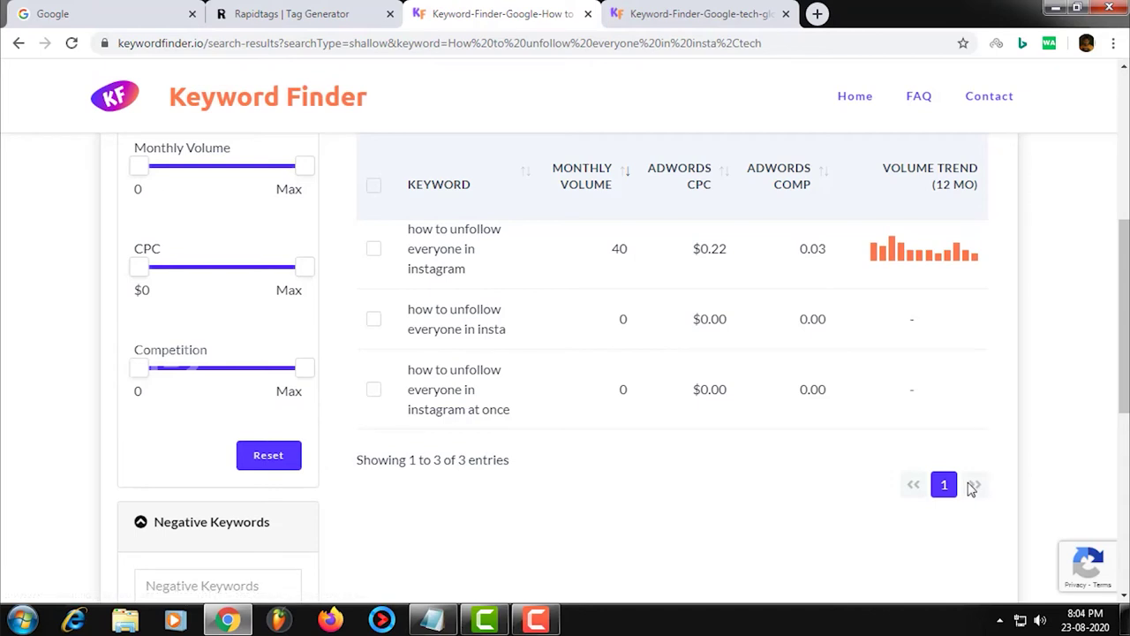
pyautogui.scroll(-4, 748, 490)
pyautogui.scroll(5, 733, 488)
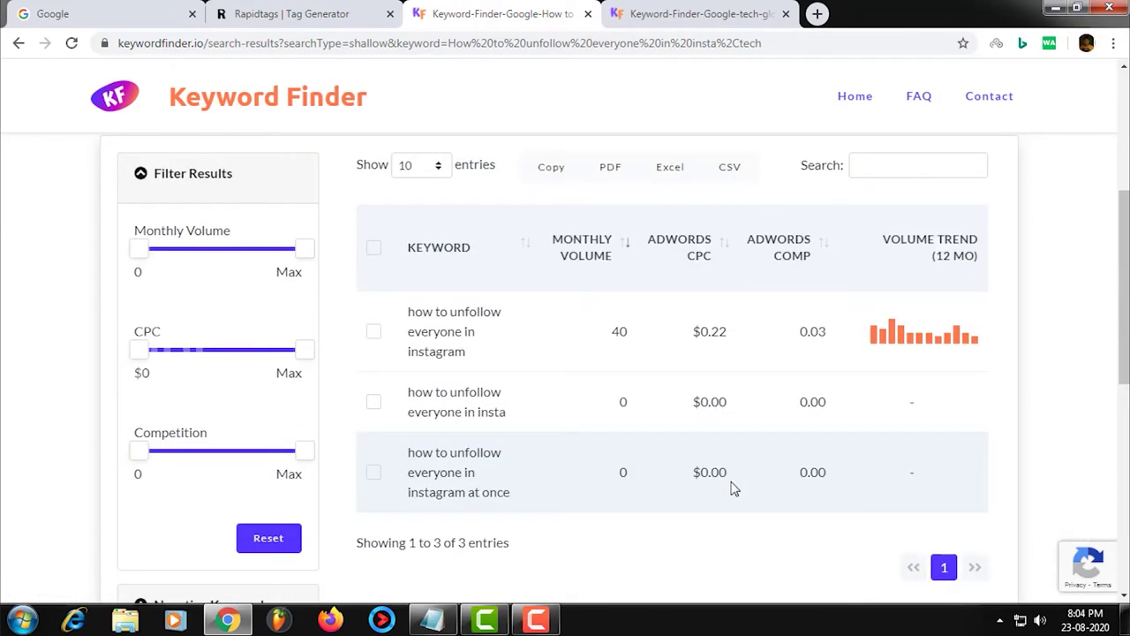
pyautogui.scroll(-1, 733, 488)
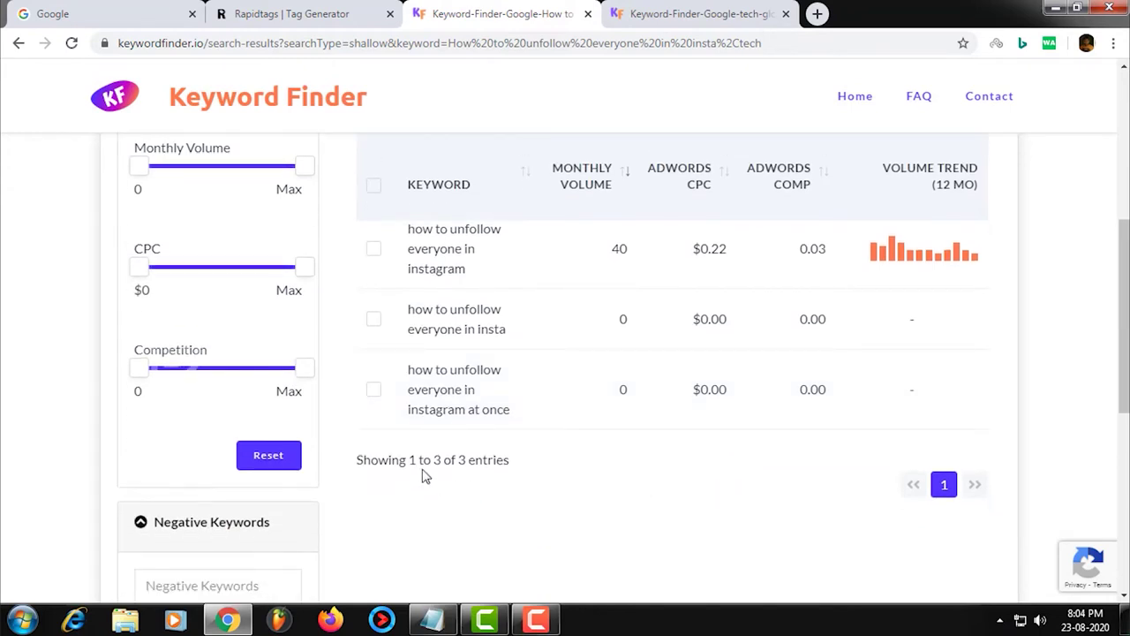
pyautogui.scroll(1, 616, 478)
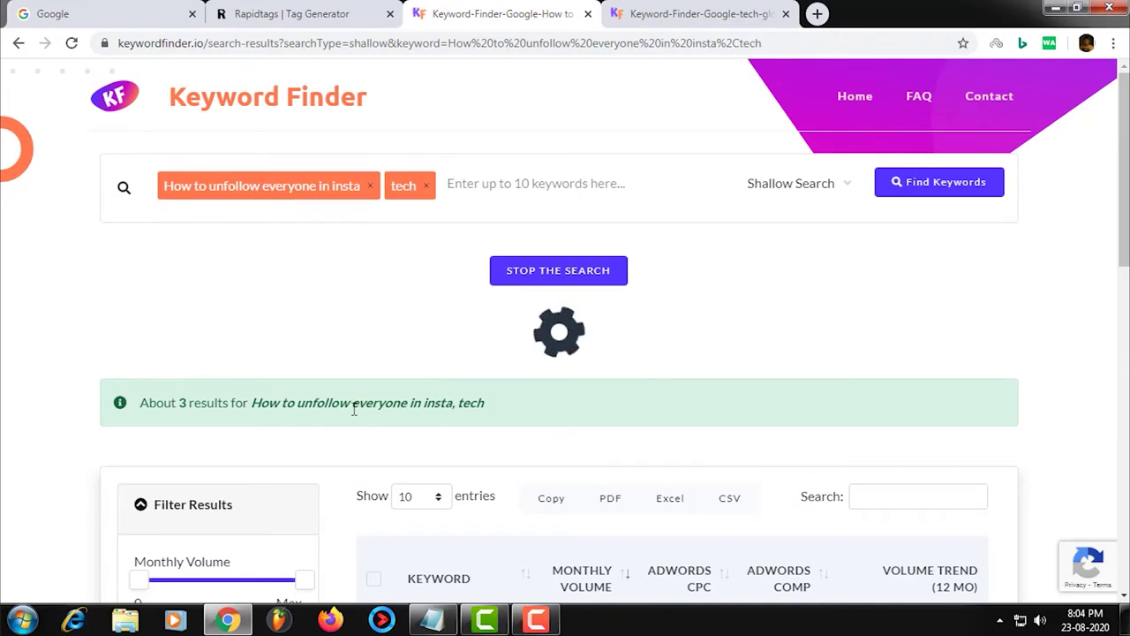
pyautogui.scroll(-4, 229, 423)
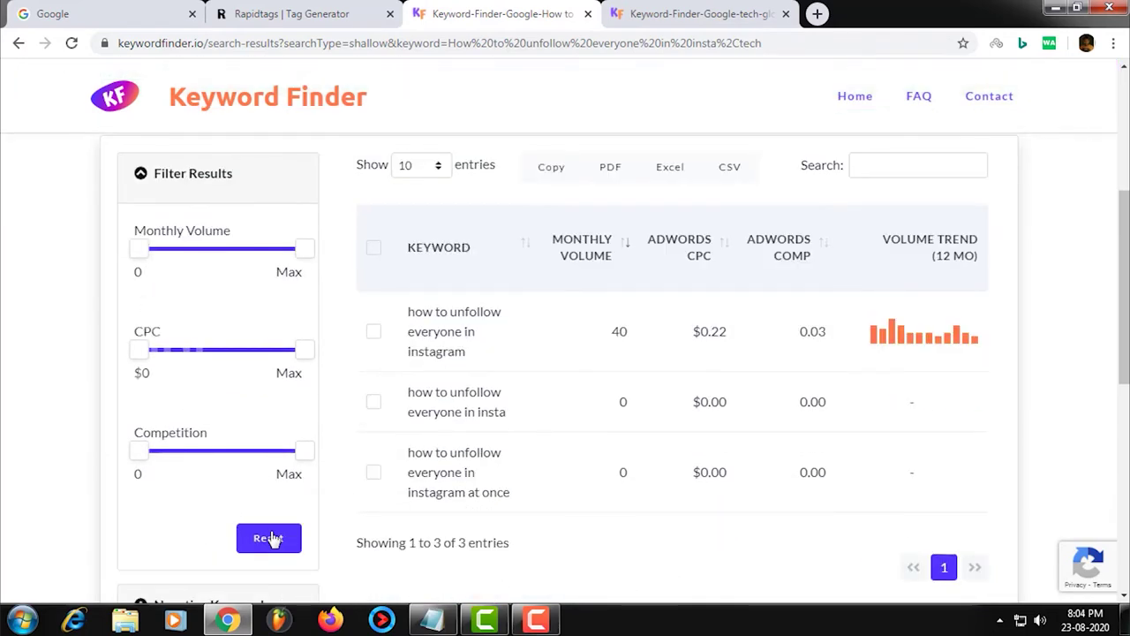
pyautogui.scroll(-4, 272, 539)
pyautogui.scroll(-3, 371, 457)
pyautogui.scroll(6, 694, 476)
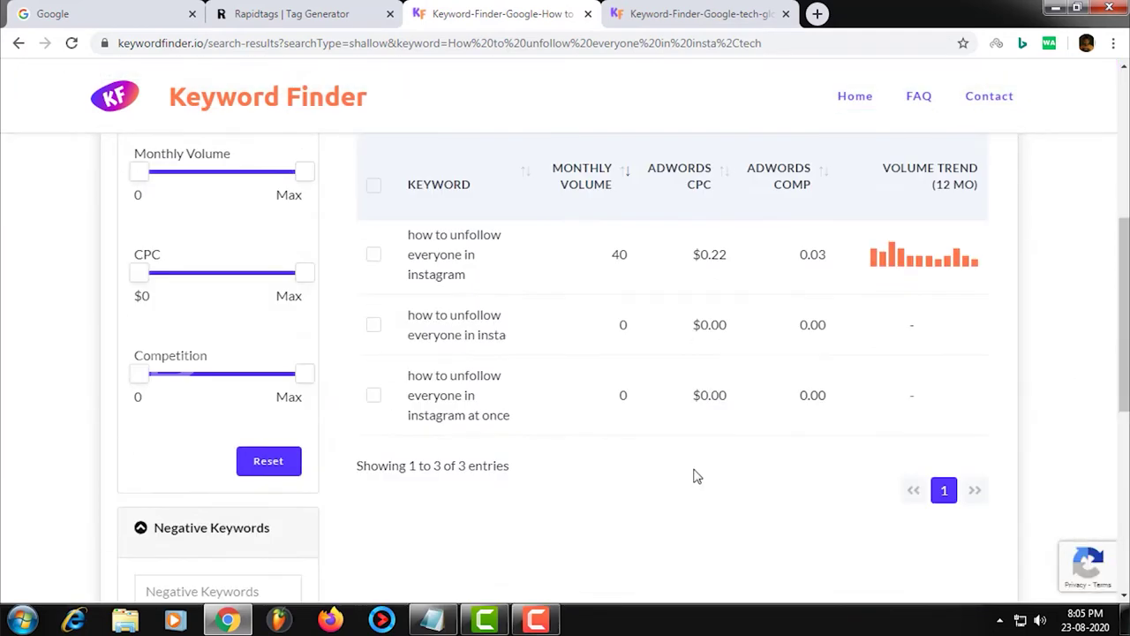
pyautogui.scroll(5, 694, 477)
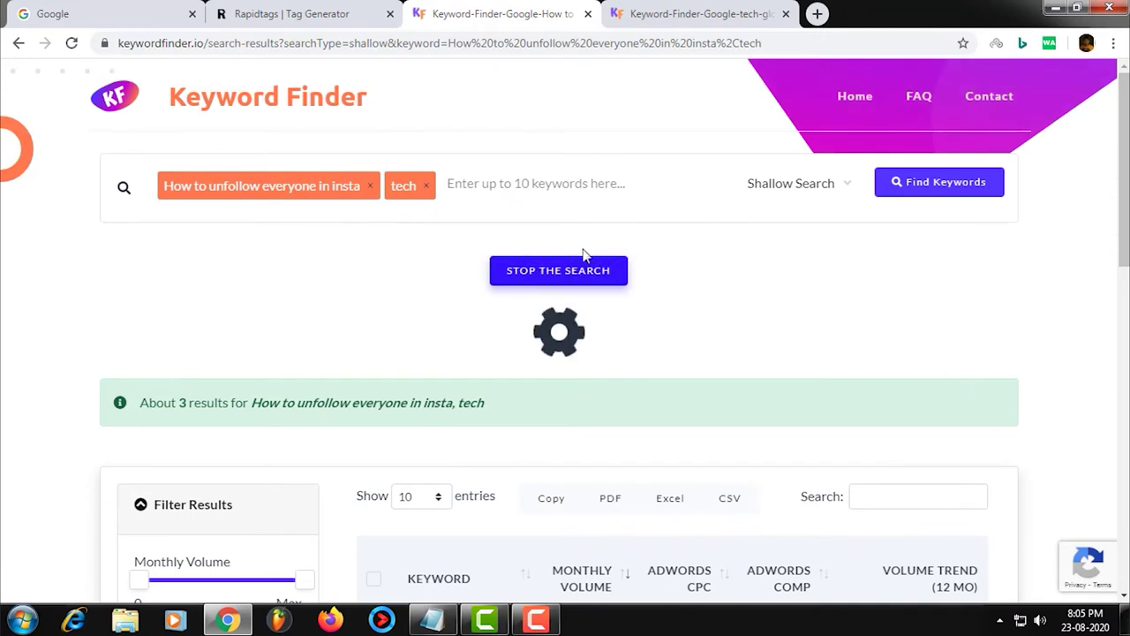
# Remove the title keyword and run a Deep Search for 'Tech' alone.
pyautogui.doubleClick(412, 190)
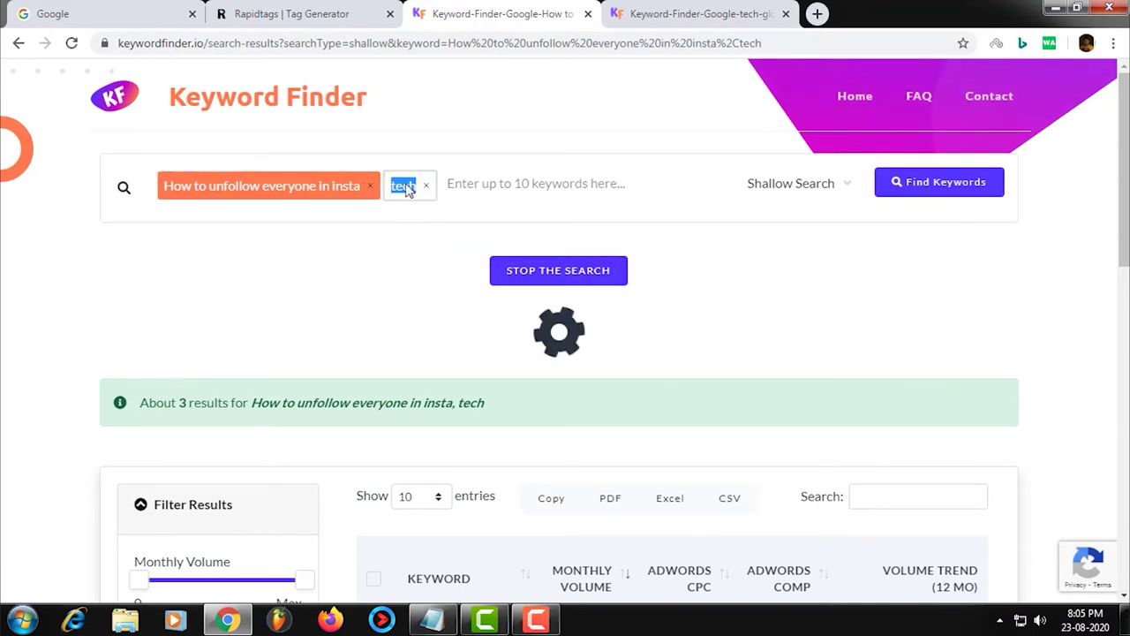
pyautogui.click(371, 187)
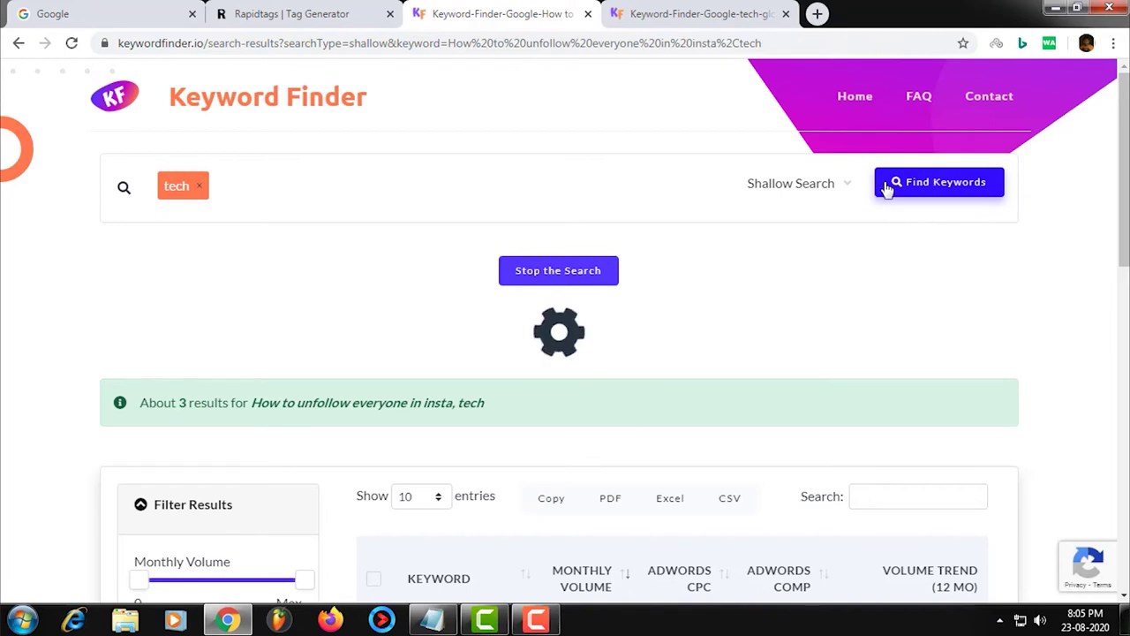
pyautogui.click(845, 186)
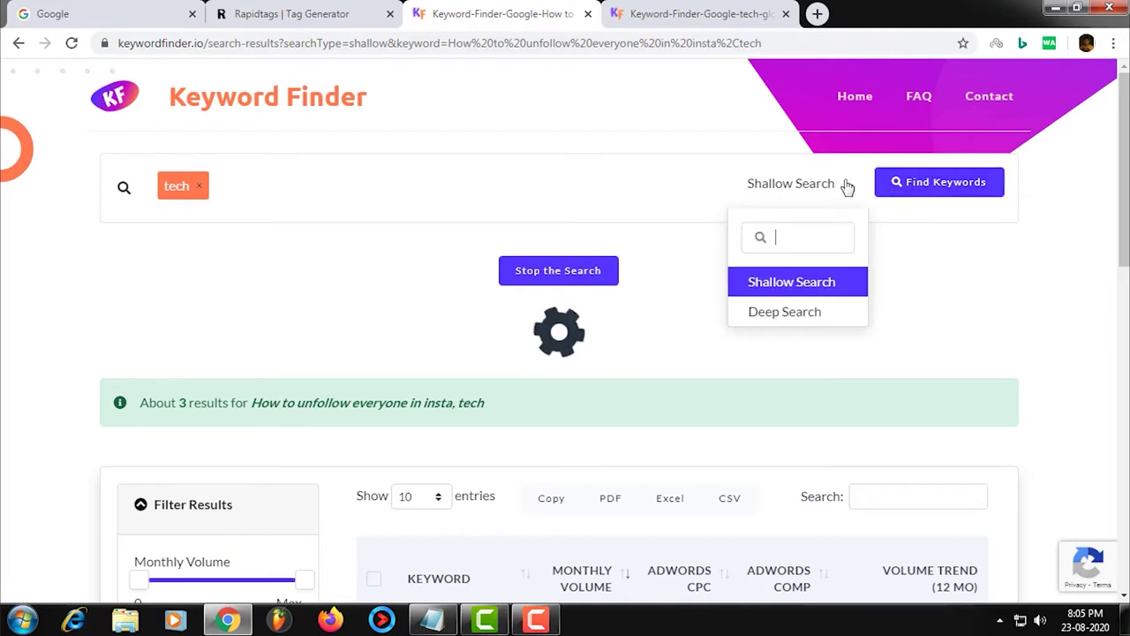
pyautogui.click(797, 312)
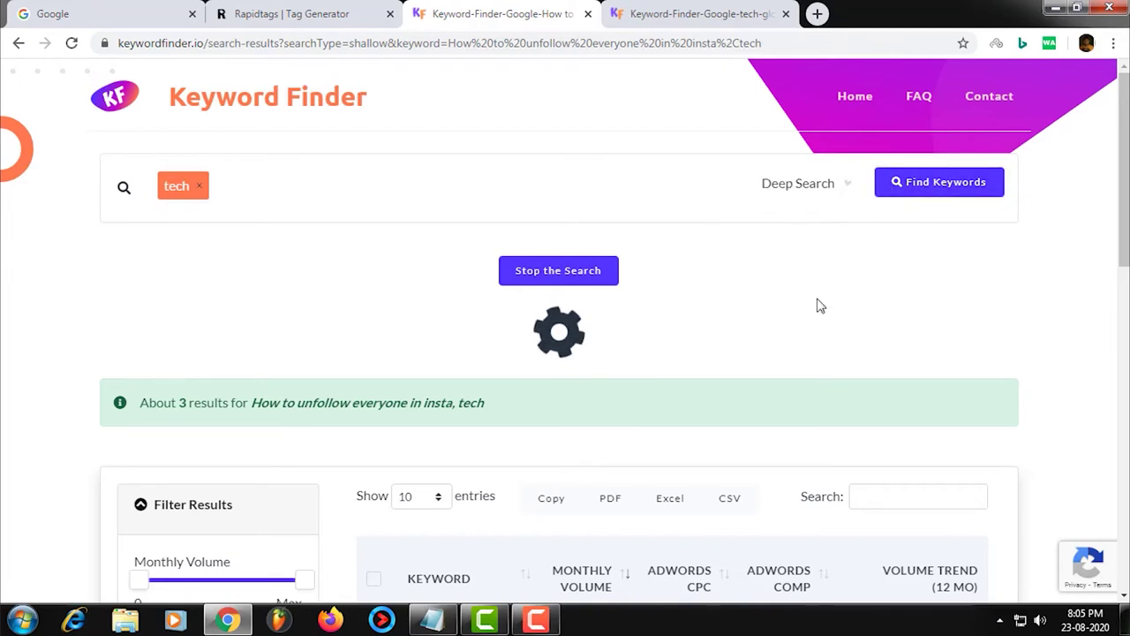
pyautogui.click(941, 180)
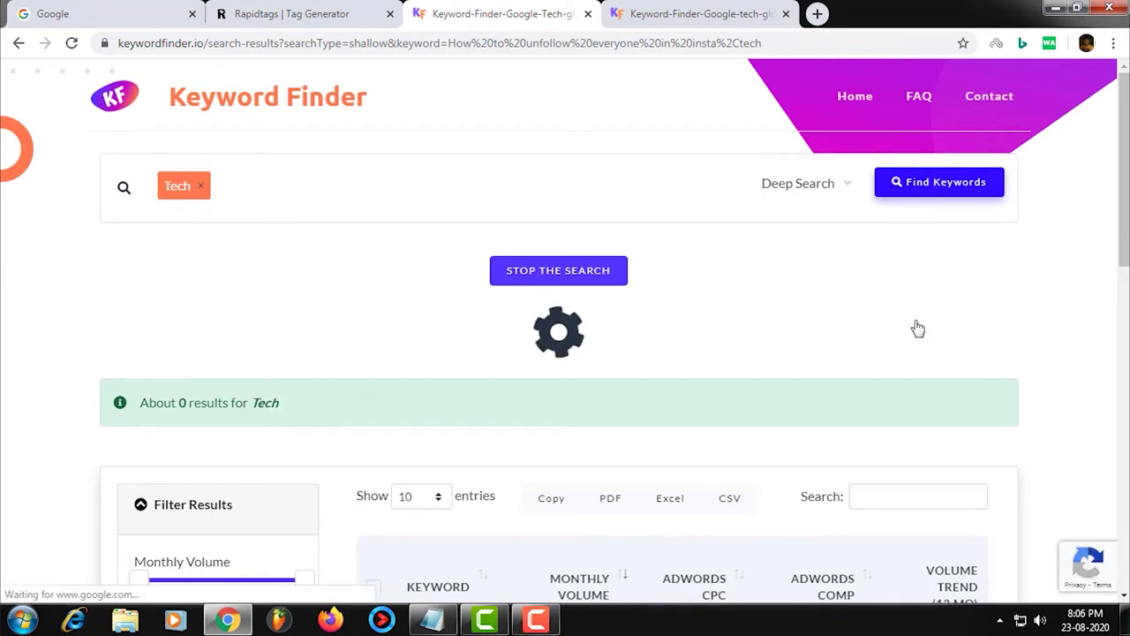
# Browse the growing Tech deep-search results, including page 2 of the table.
pyautogui.scroll(-2, 807, 340)
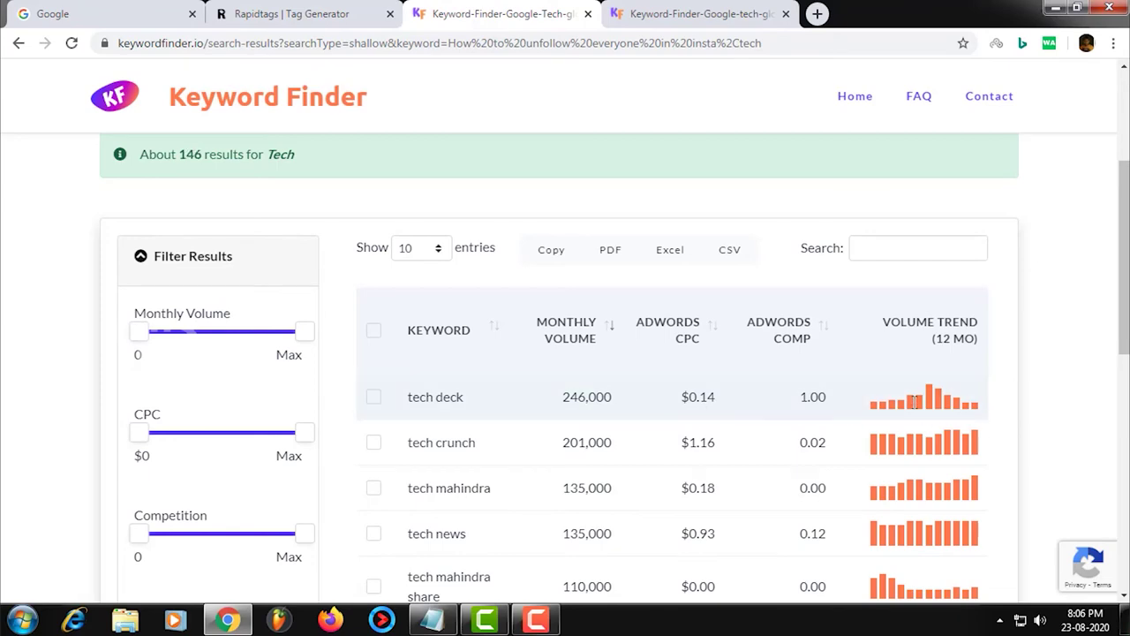
pyautogui.scroll(-2, 545, 414)
pyautogui.scroll(-3, 494, 431)
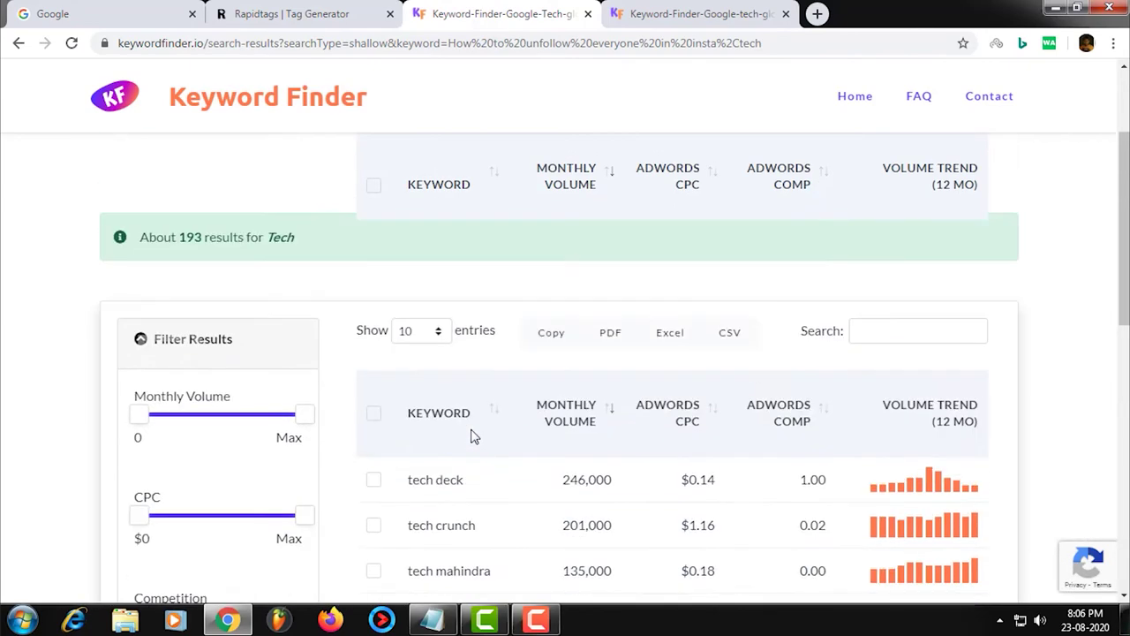
pyautogui.scroll(2, 471, 435)
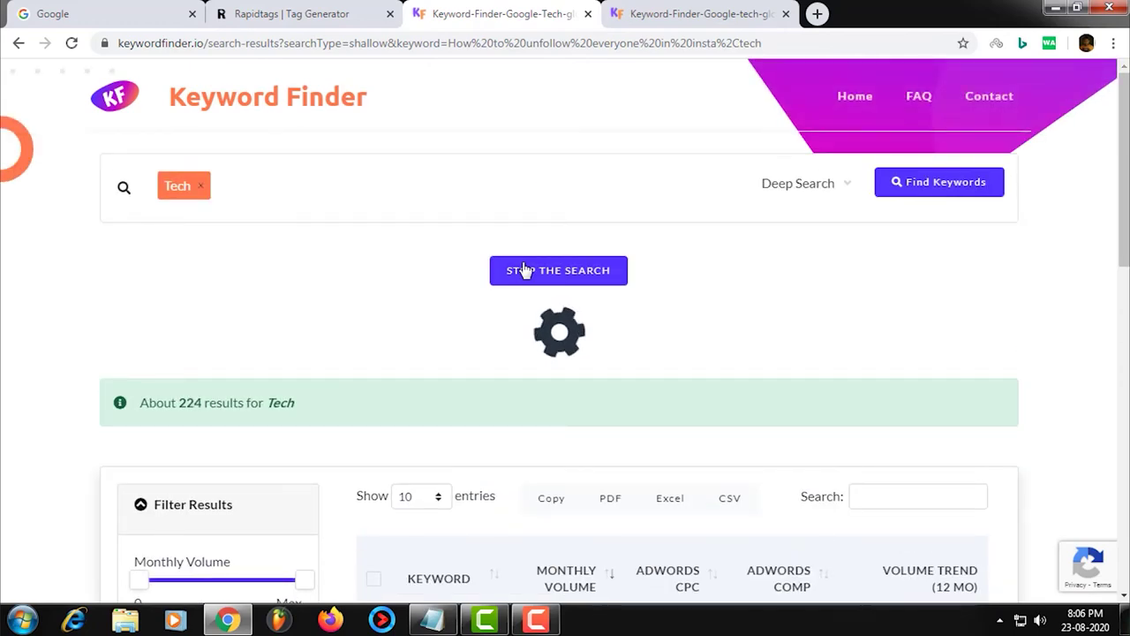
pyautogui.scroll(-10, 525, 270)
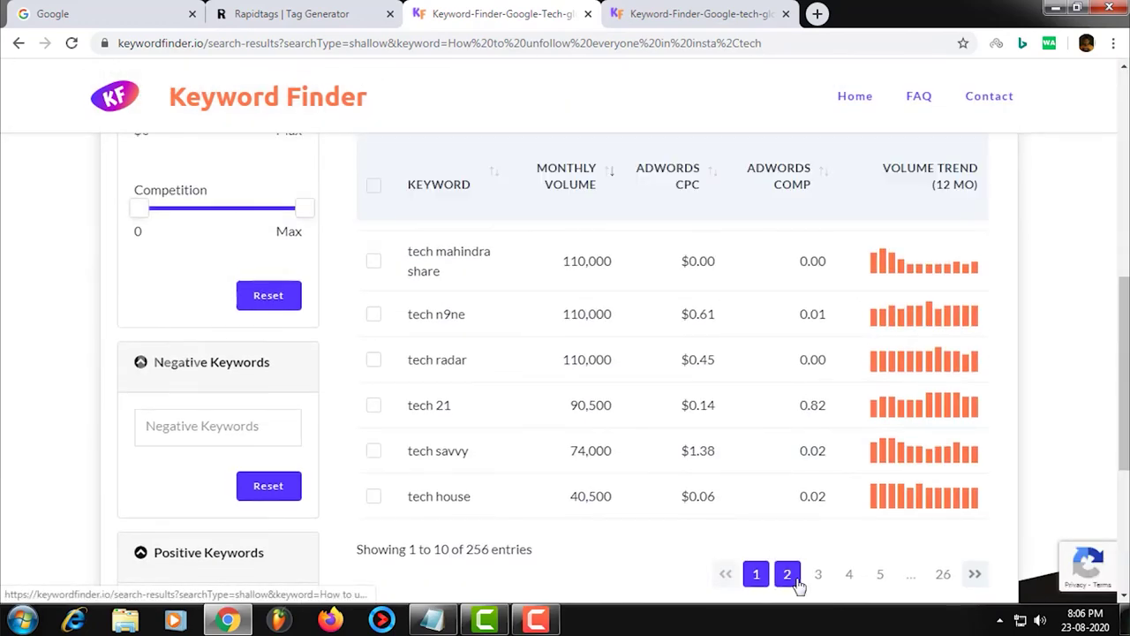
pyautogui.click(791, 577)
pyautogui.scroll(1, 495, 361)
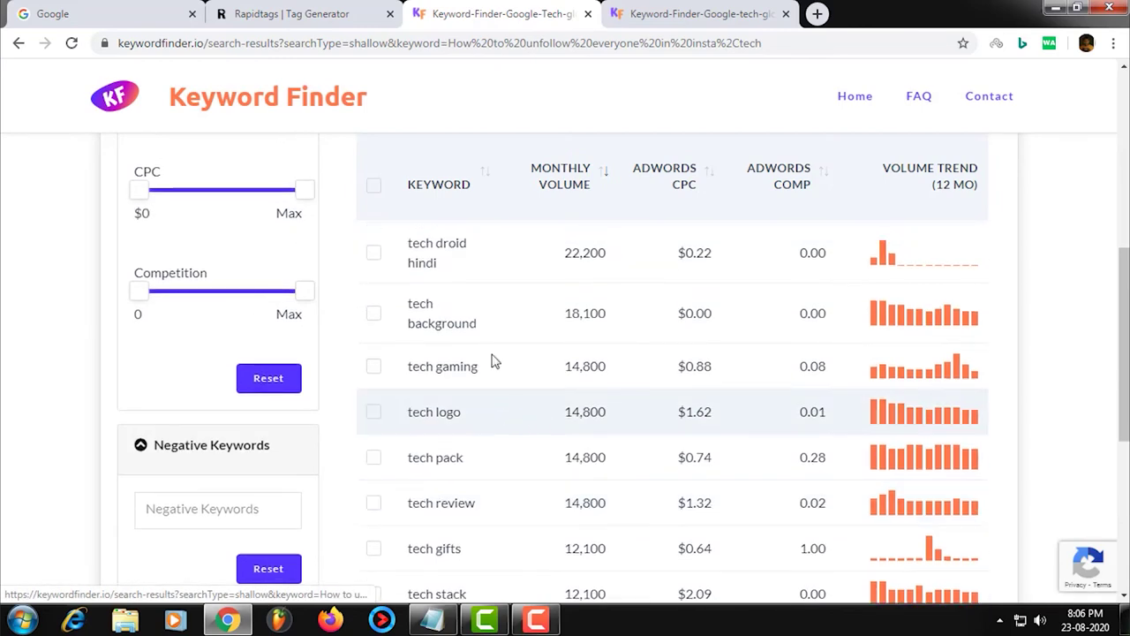
pyautogui.scroll(-10, 486, 331)
pyautogui.scroll(5, 477, 292)
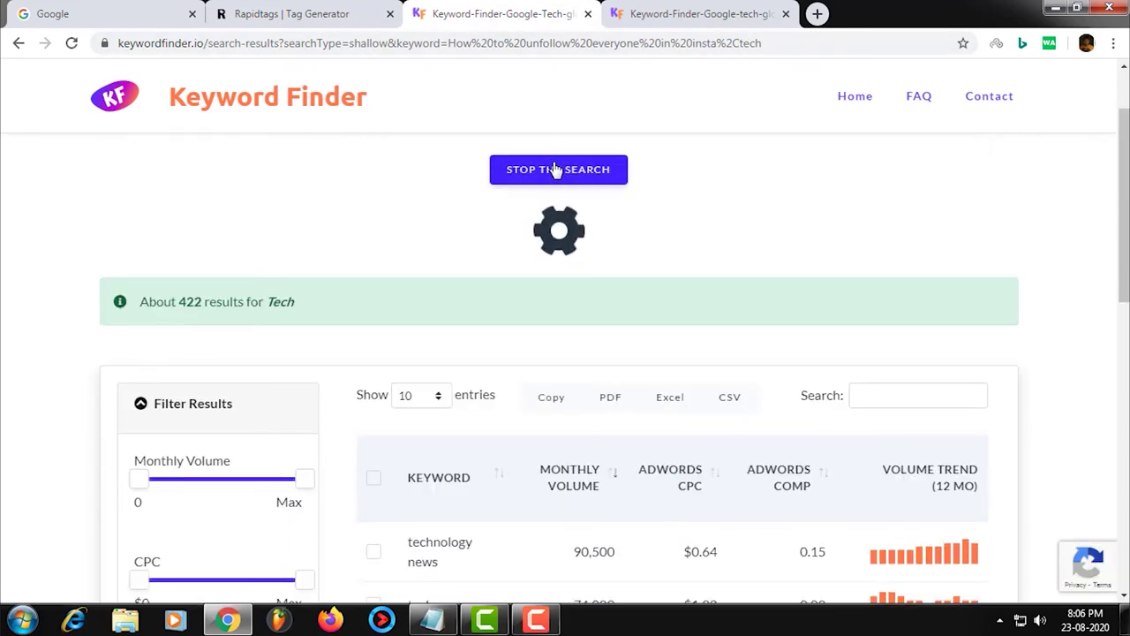
# Stop the search, copy the 430 Tech results, and download them as PDF, Excel and CSV.
pyautogui.click(555, 168)
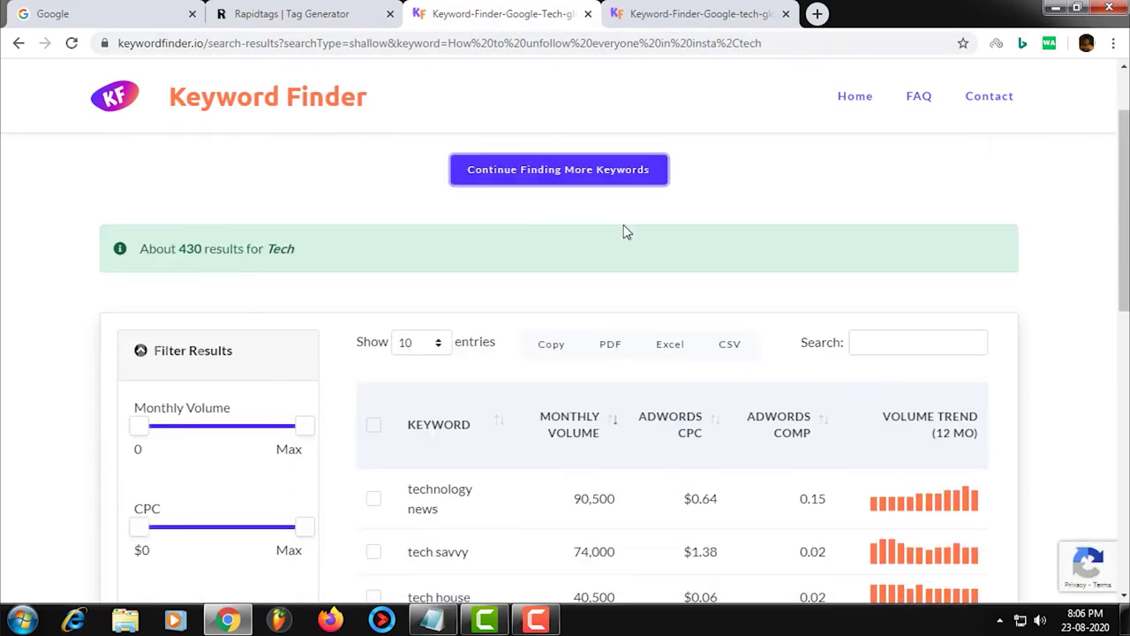
pyautogui.click(549, 345)
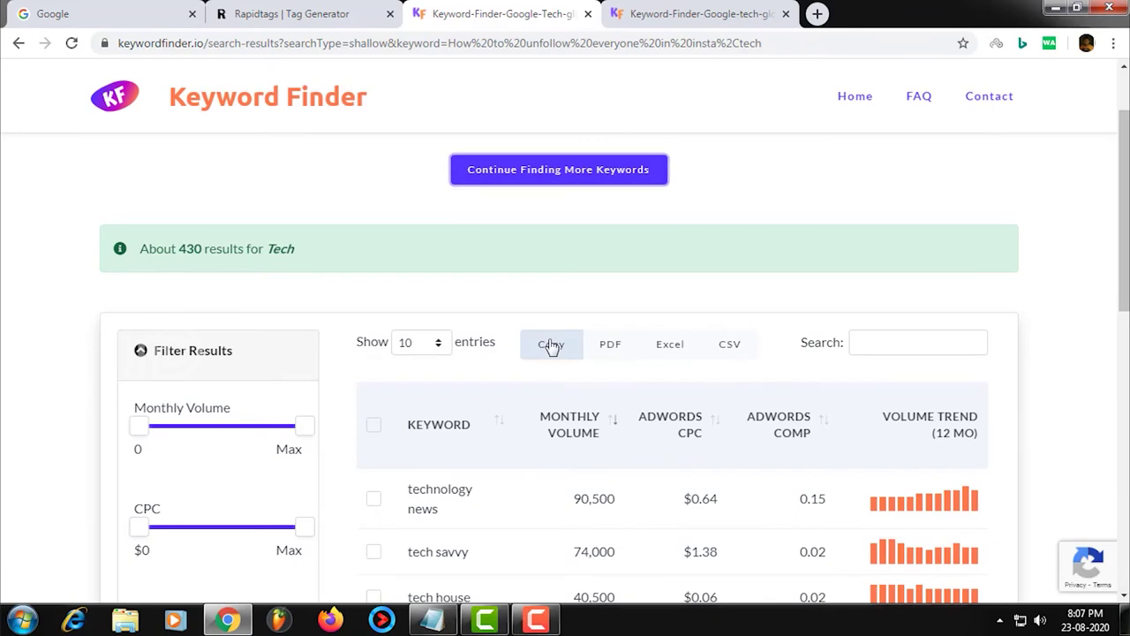
pyautogui.click(626, 353)
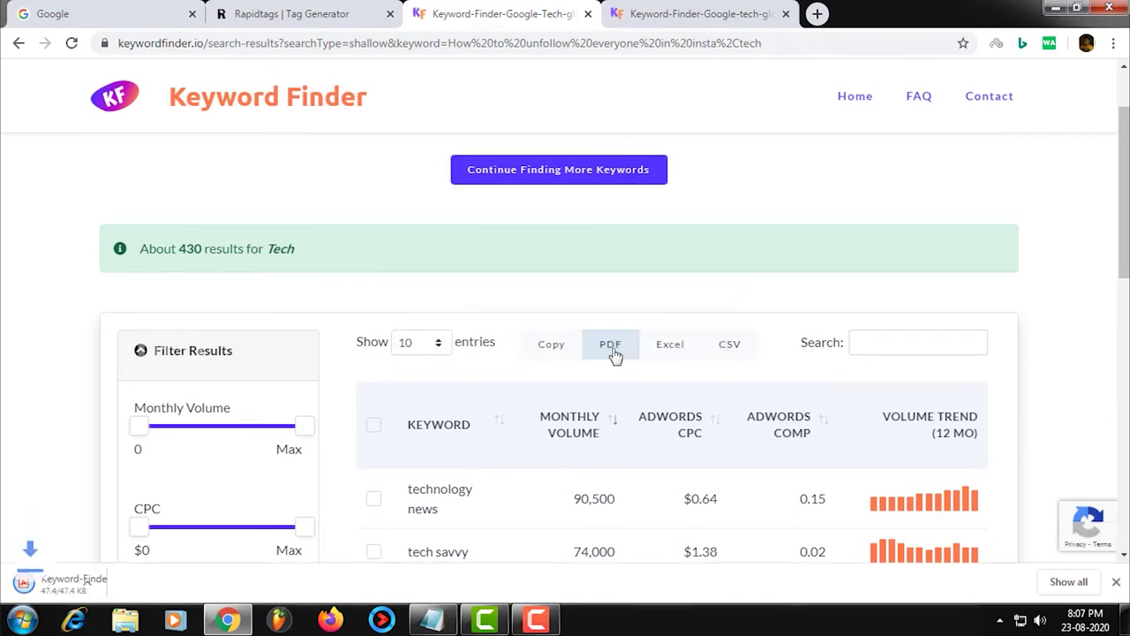
pyautogui.click(680, 351)
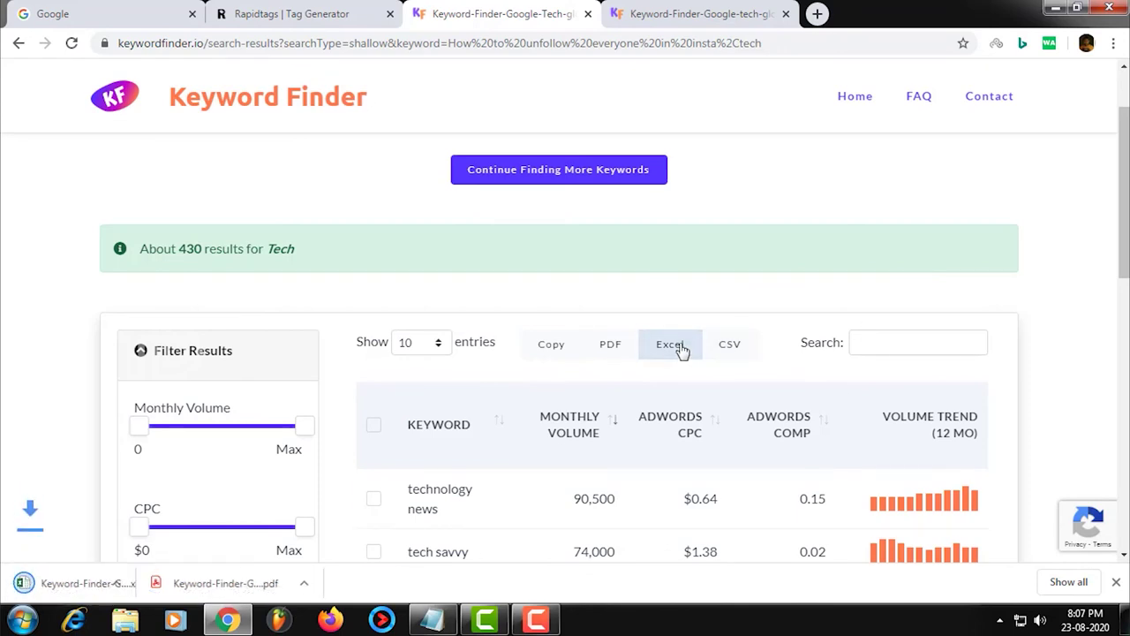
pyautogui.click(742, 353)
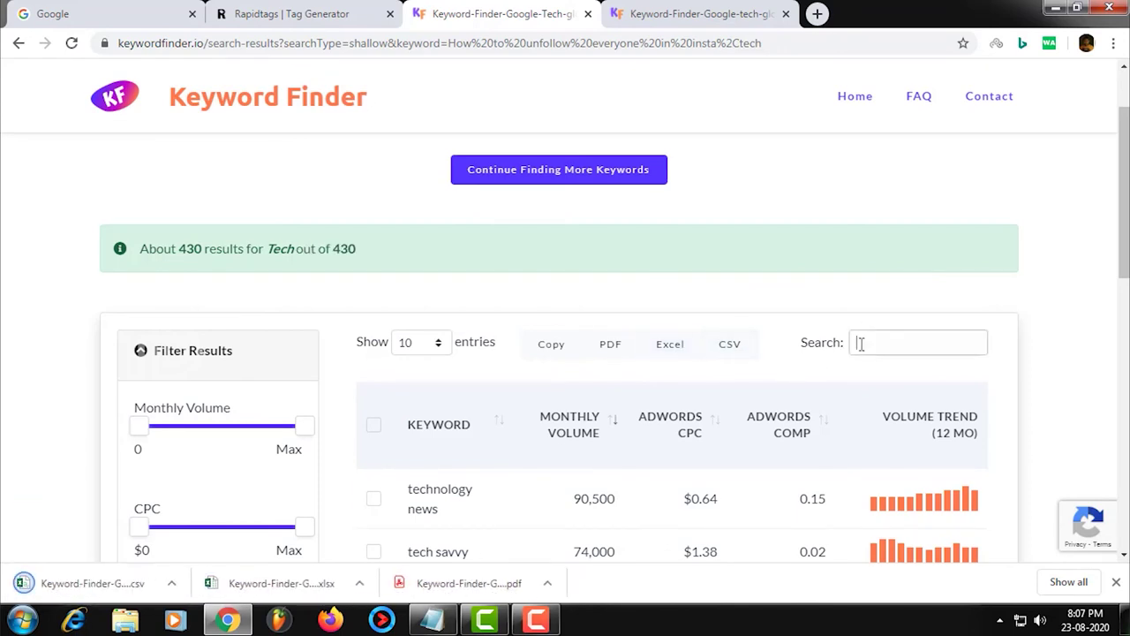